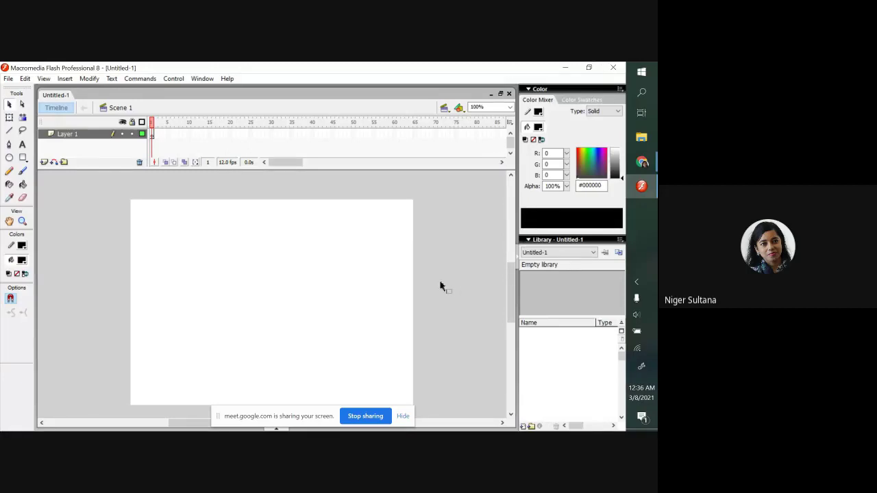
# Expand the Properties panel to show the 550 x 400 px, 12 fps document settings.
pyautogui.scroll(-2, 442, 285)
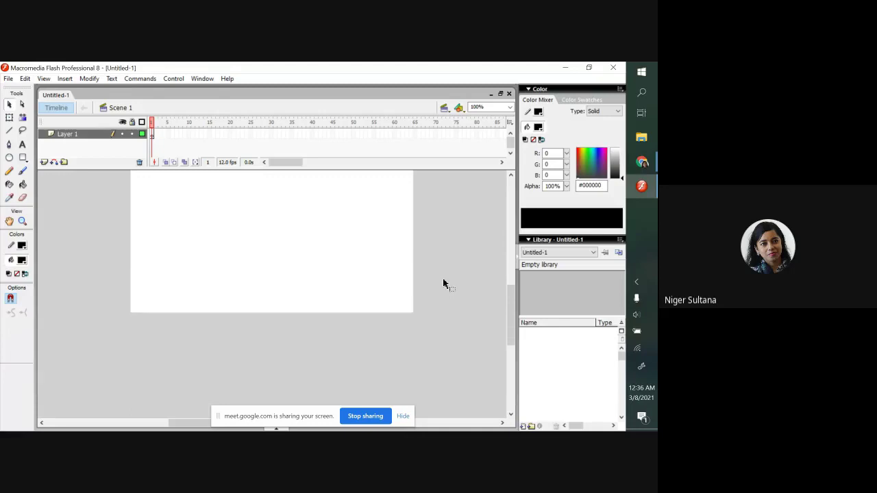
pyautogui.scroll(1, 439, 294)
pyautogui.moveTo(274, 413); pyautogui.dragTo(477, 397)
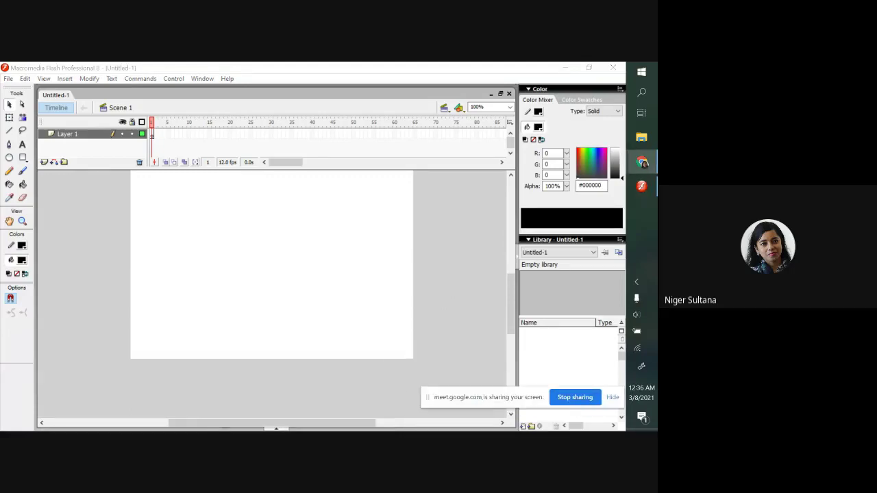
pyautogui.click(276, 429)
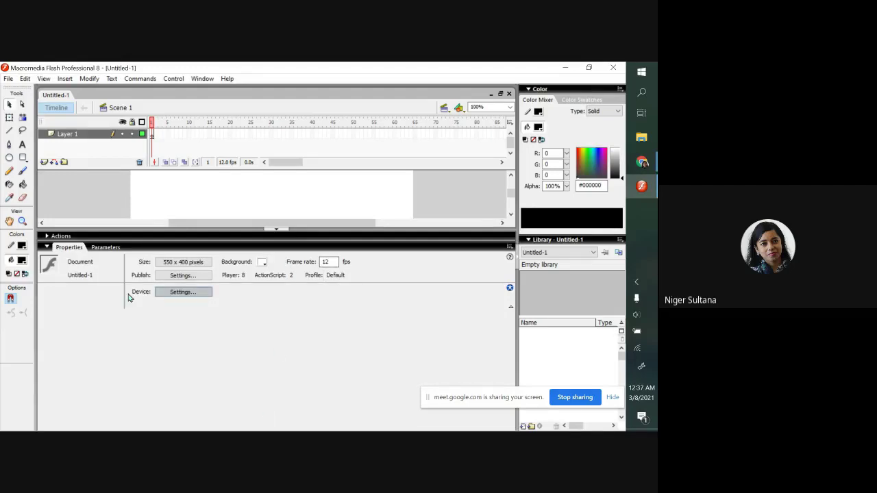
pyautogui.click(104, 248)
pyautogui.click(69, 248)
pyautogui.scroll(2, 332, 207)
pyautogui.scroll(-2, 349, 210)
# Set the stage background to black #000000 and drag the panel splitter down to enlarge the stage.
pyautogui.click(263, 264)
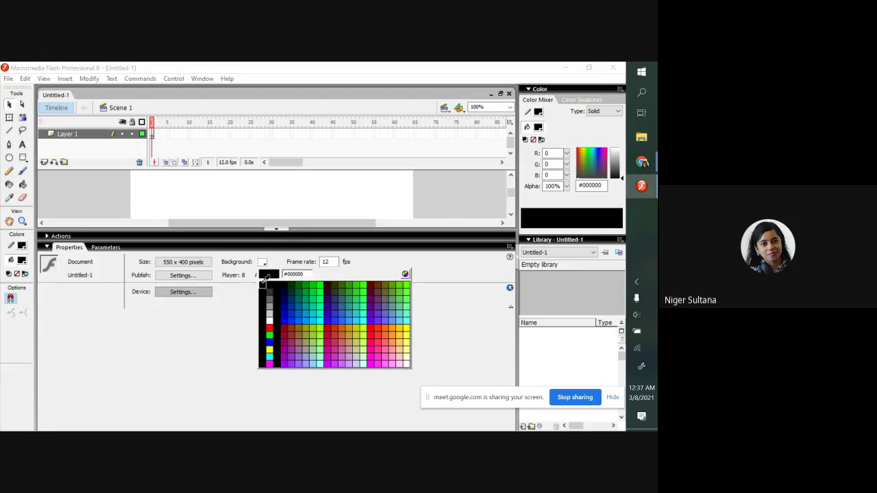
pyautogui.click(262, 281)
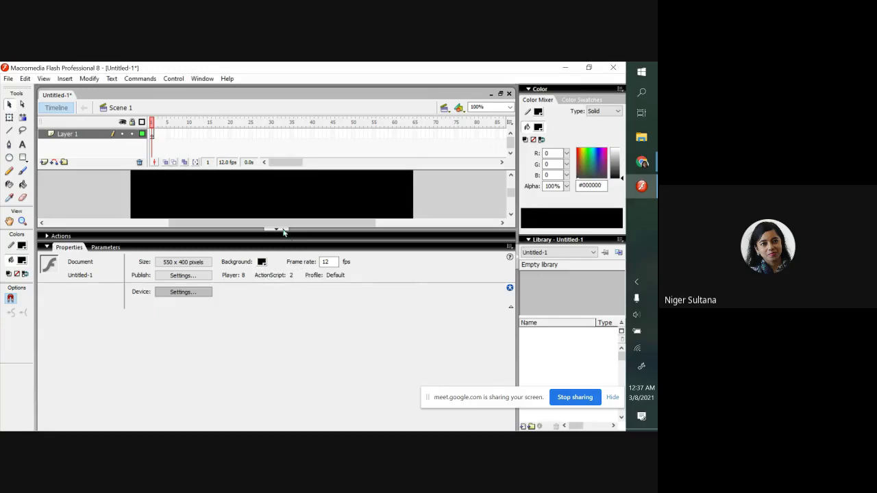
pyautogui.moveTo(277, 231); pyautogui.dragTo(266, 399)
pyautogui.scroll(-5, 301, 325)
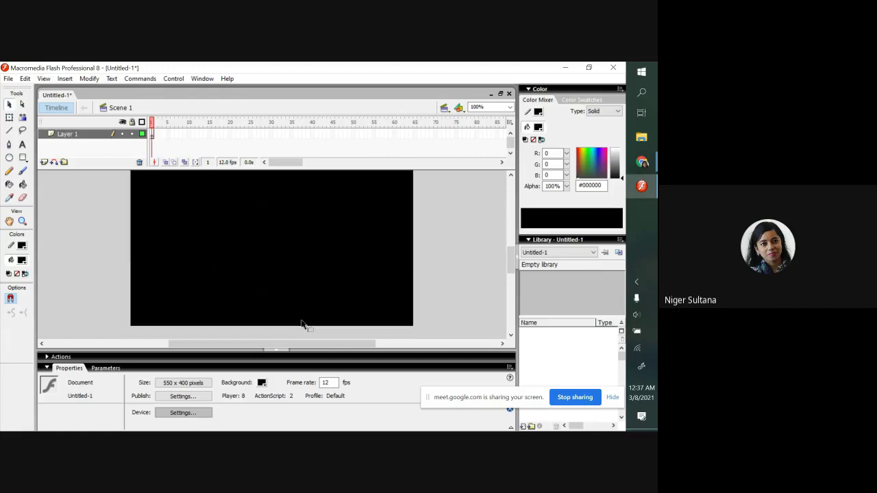
pyautogui.scroll(5, 302, 325)
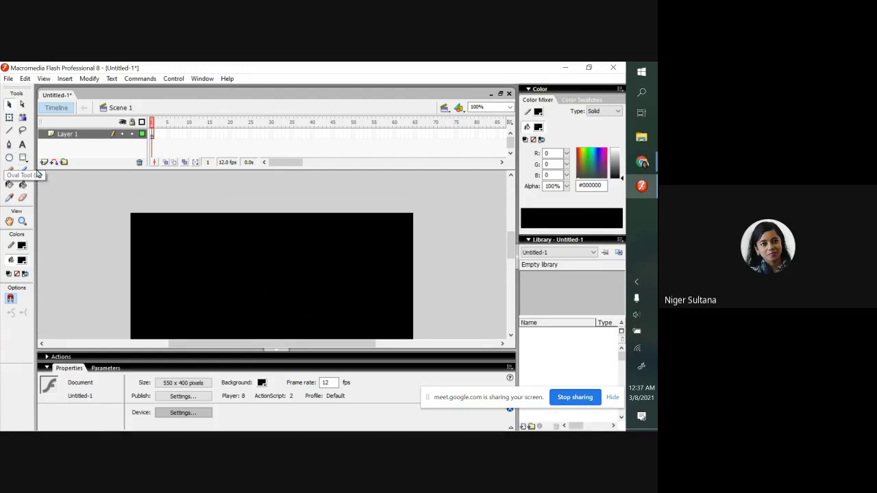
# Insert Layer 2 above Layer 1 and set the Oval tool's fill colour to #FFFFCC.
pyautogui.click(43, 163)
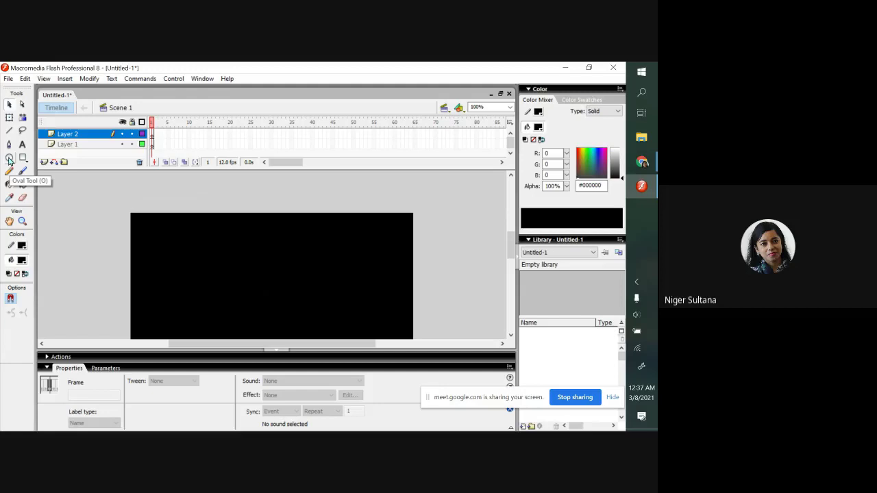
pyautogui.click(9, 159)
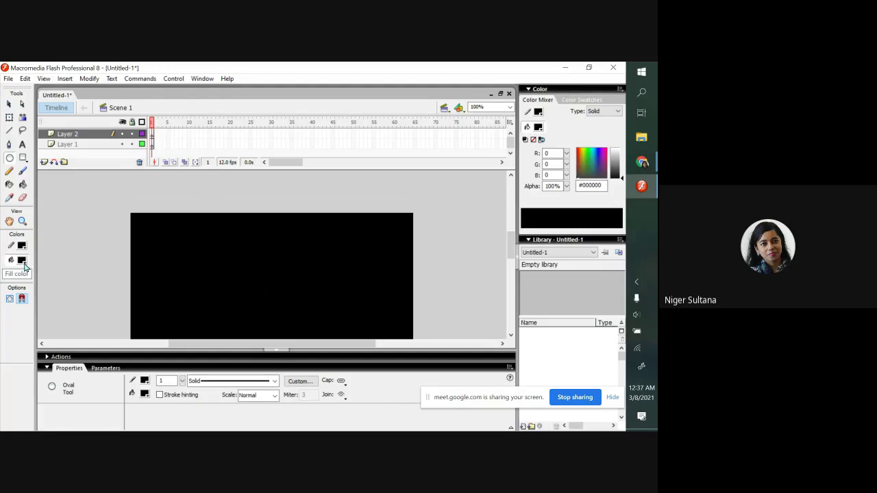
pyautogui.click(23, 264)
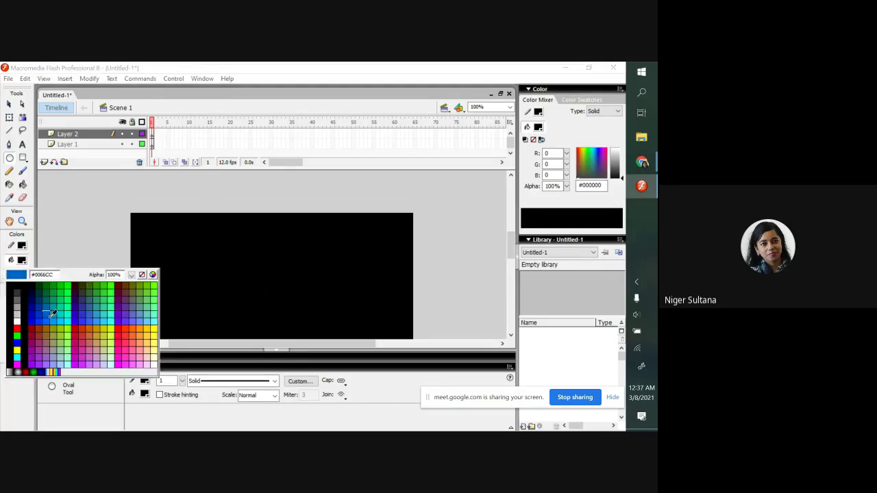
pyautogui.click(17, 320)
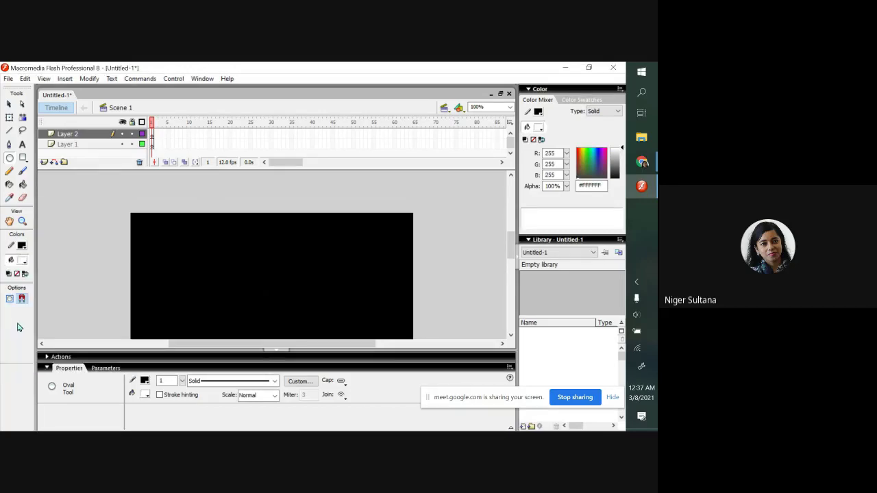
pyautogui.click(25, 261)
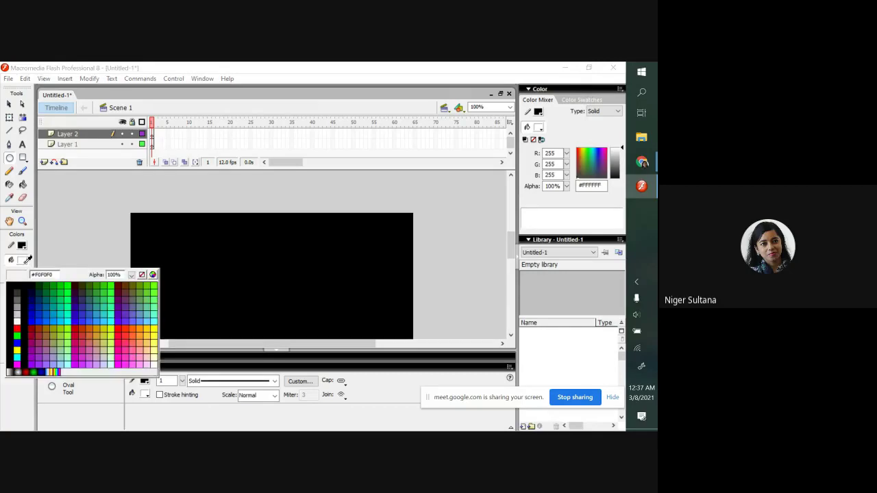
pyautogui.click(156, 356)
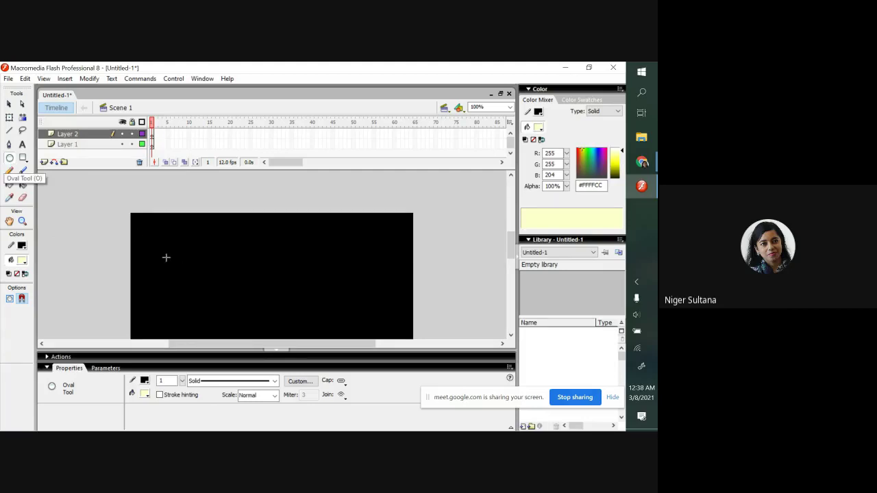
# Draw a pale yellow circle on the stage's left and paste a copy near the centre.
pyautogui.moveTo(166, 257); pyautogui.dragTo(201, 292)
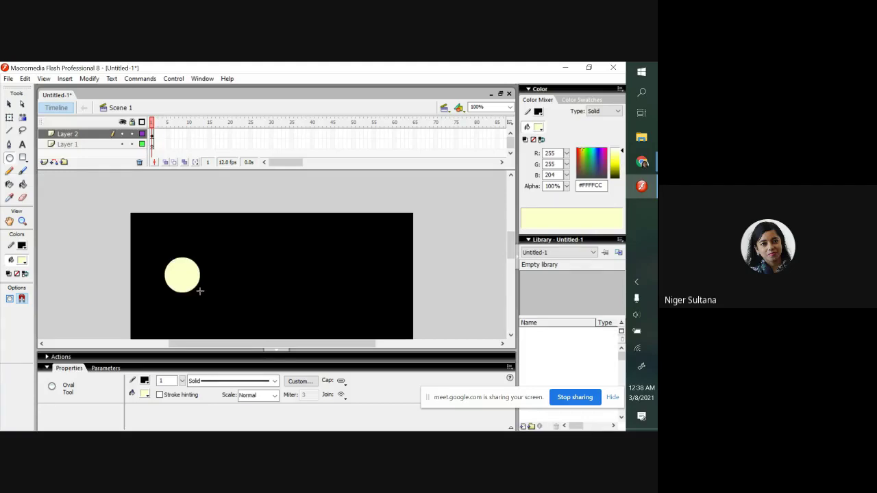
pyautogui.click(9, 105)
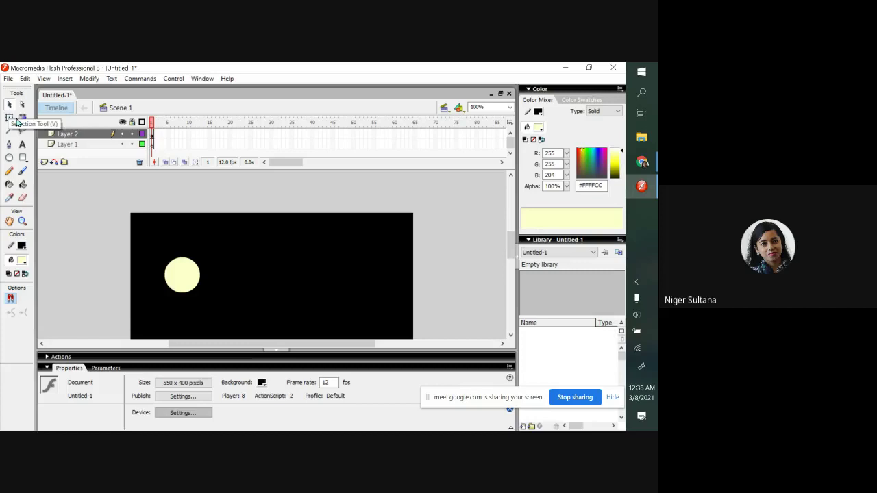
pyautogui.moveTo(146, 253); pyautogui.dragTo(211, 304)
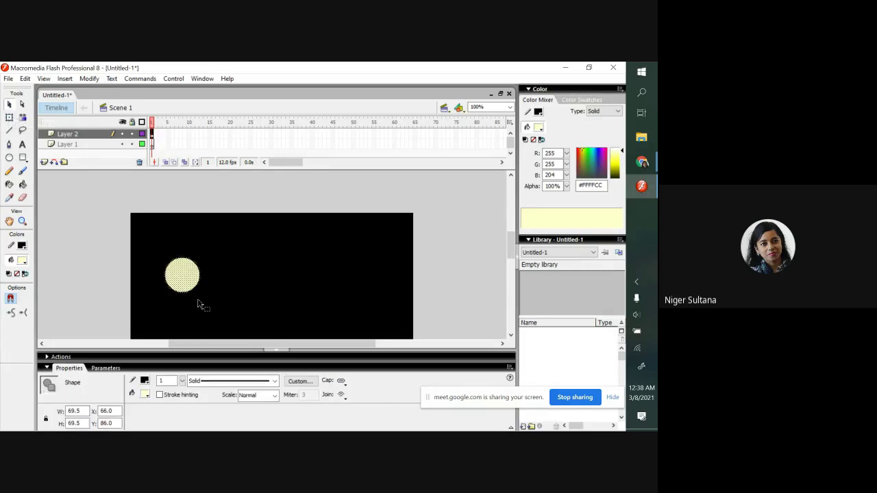
pyautogui.hotkey('ctrl', 'v')
pyautogui.moveTo(270, 266); pyautogui.dragTo(288, 285)
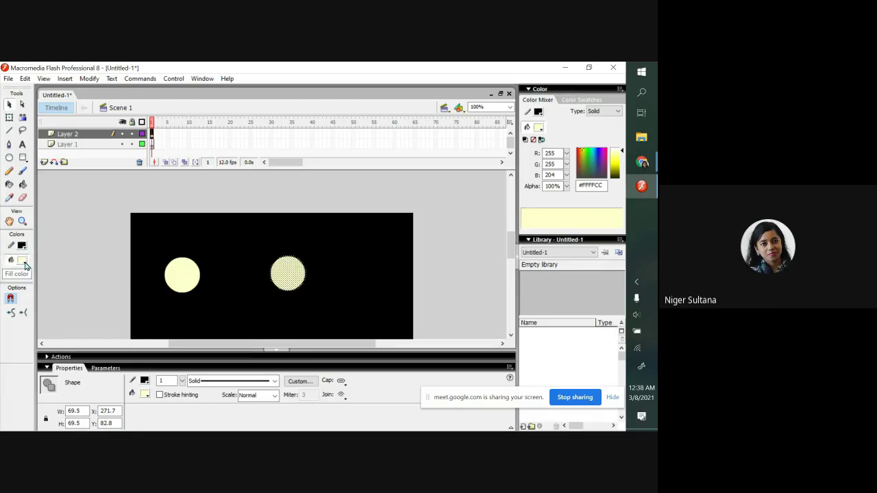
# Fill the copied circle black and convert the yellow circle to a graphic symbol named Moon.
pyautogui.click(22, 262)
pyautogui.click(11, 291)
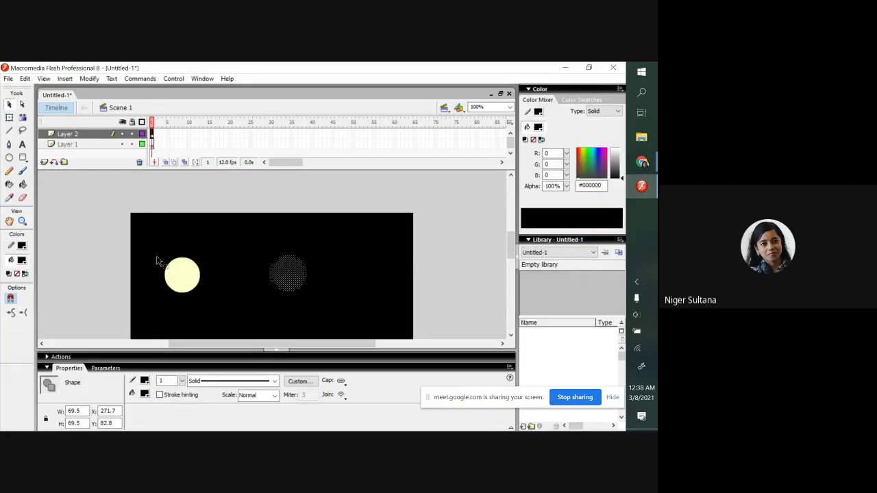
pyautogui.moveTo(157, 250); pyautogui.dragTo(209, 307)
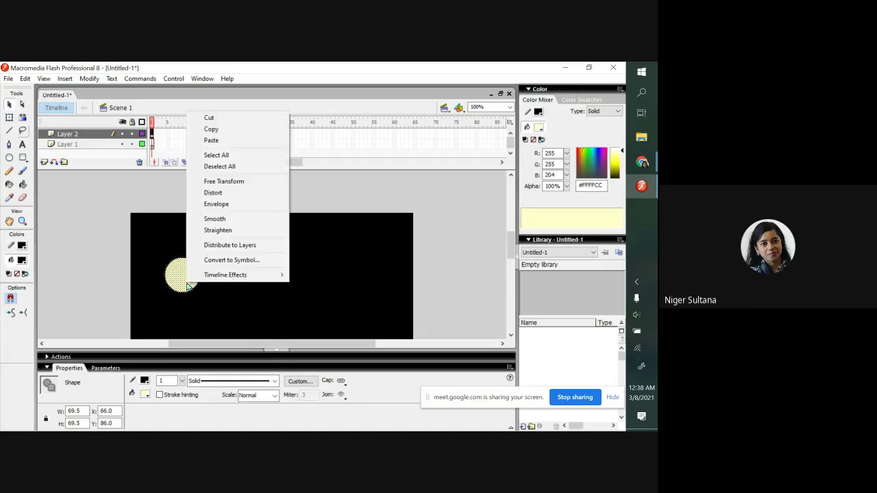
pyautogui.rightClick(188, 283)
pyautogui.click(228, 262)
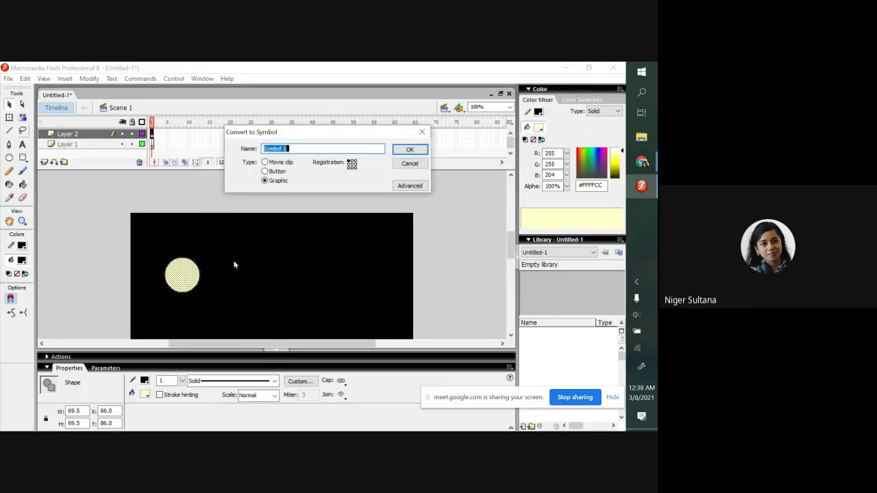
pyautogui.write('Moon')
pyautogui.click(410, 149)
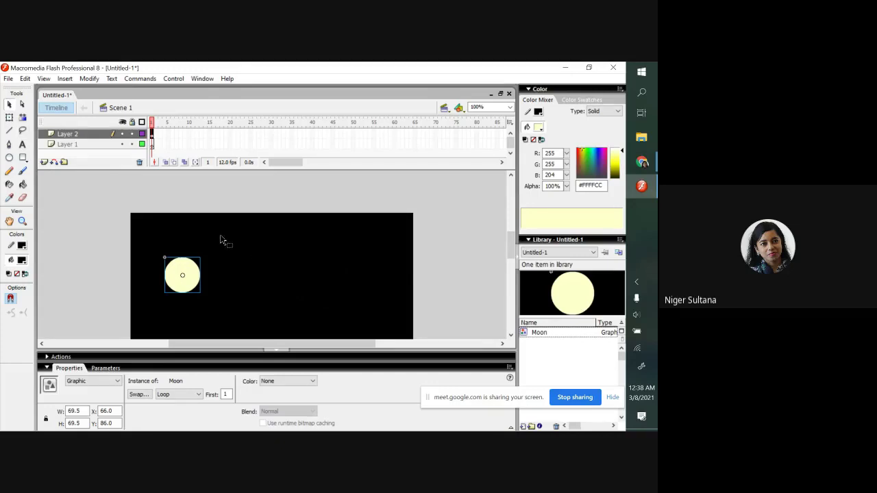
# Select the black circle and begin converting it to a symbol named Black Cover.
pyautogui.moveTo(287, 254); pyautogui.dragTo(362, 318)
pyautogui.moveTo(237, 236); pyautogui.dragTo(327, 312)
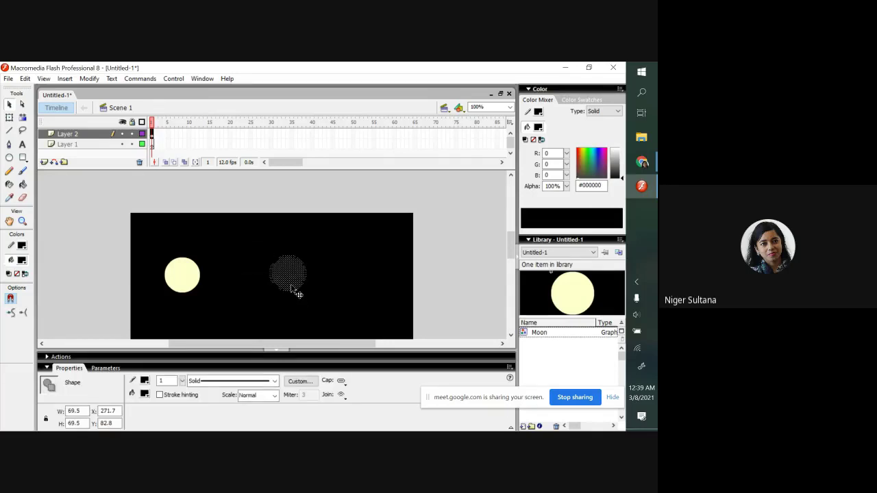
pyautogui.moveTo(291, 287); pyautogui.dragTo(186, 286)
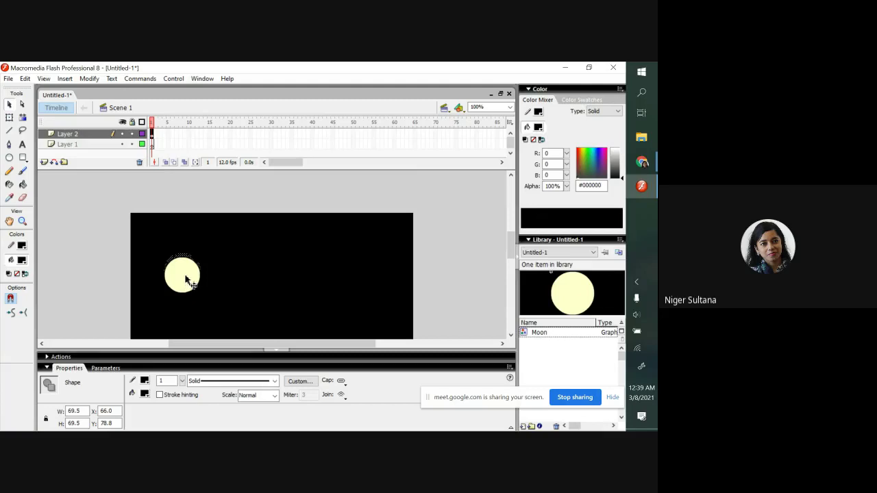
pyautogui.hotkey('ctrl', 'v')
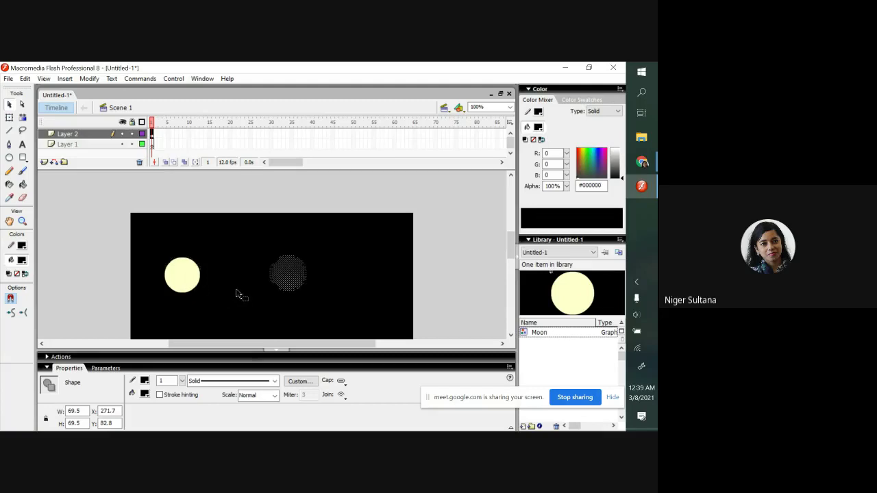
pyautogui.moveTo(264, 244); pyautogui.dragTo(319, 286)
pyautogui.rightClick(293, 277)
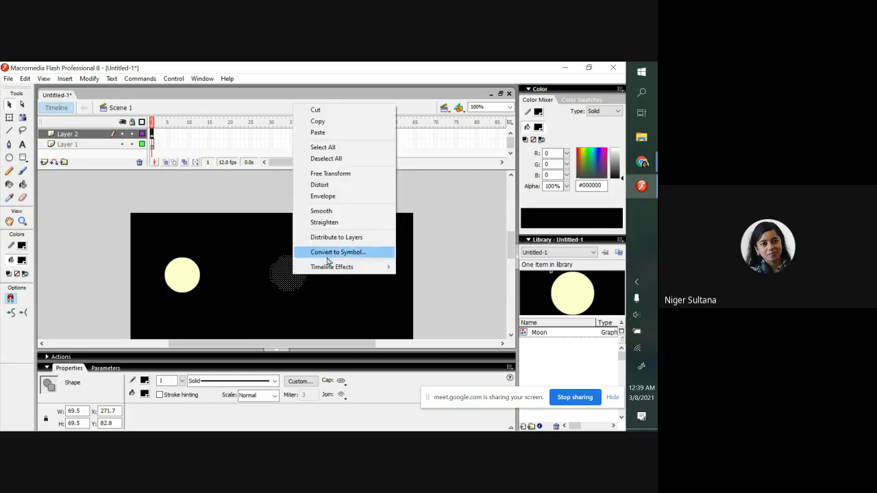
pyautogui.click(322, 255)
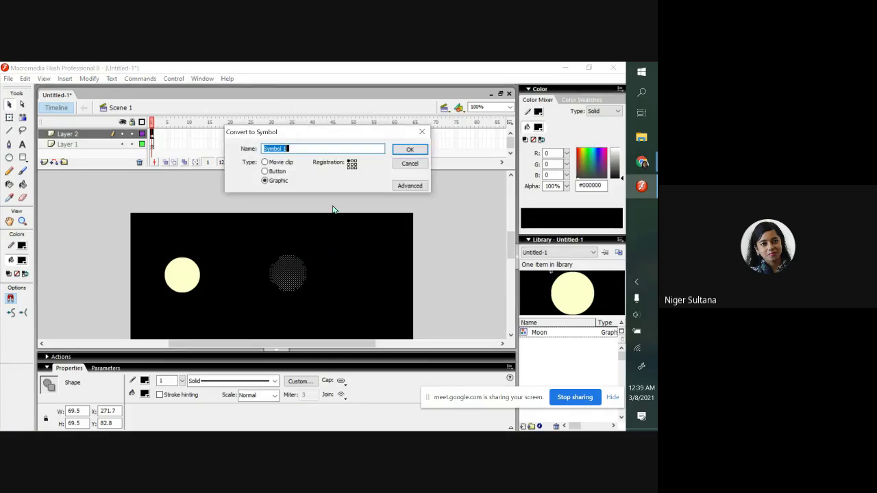
pyautogui.write('Black Cover')
# Confirm the Black Cover symbol and place it over the moon, nudged right and down.
pyautogui.click(408, 150)
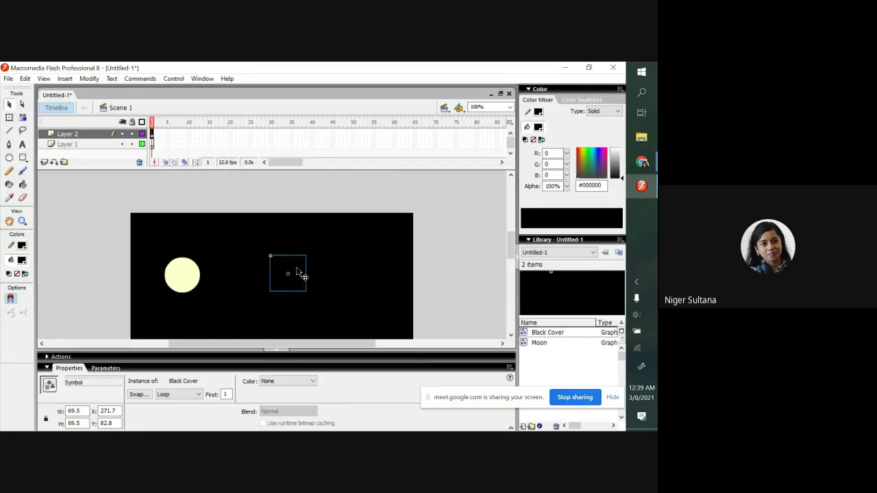
pyautogui.moveTo(290, 285); pyautogui.dragTo(186, 279)
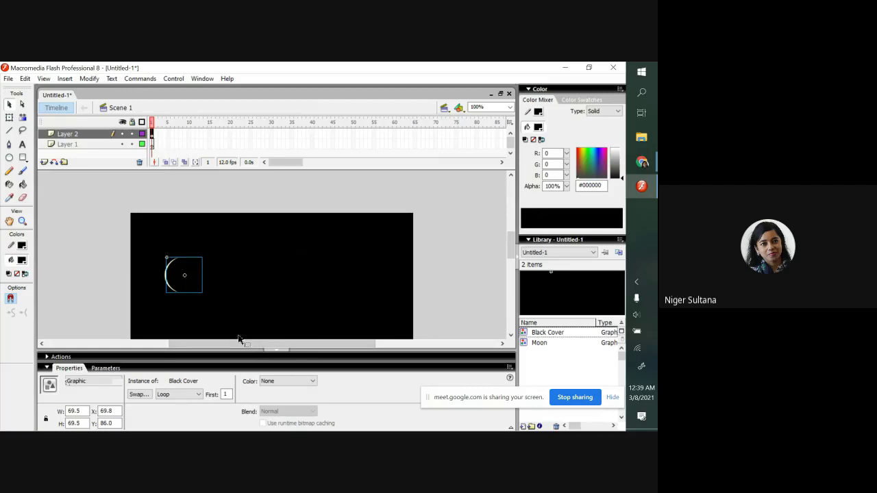
pyautogui.hotkey('ctrl', 'z')
pyautogui.moveTo(287, 278); pyautogui.dragTo(183, 278)
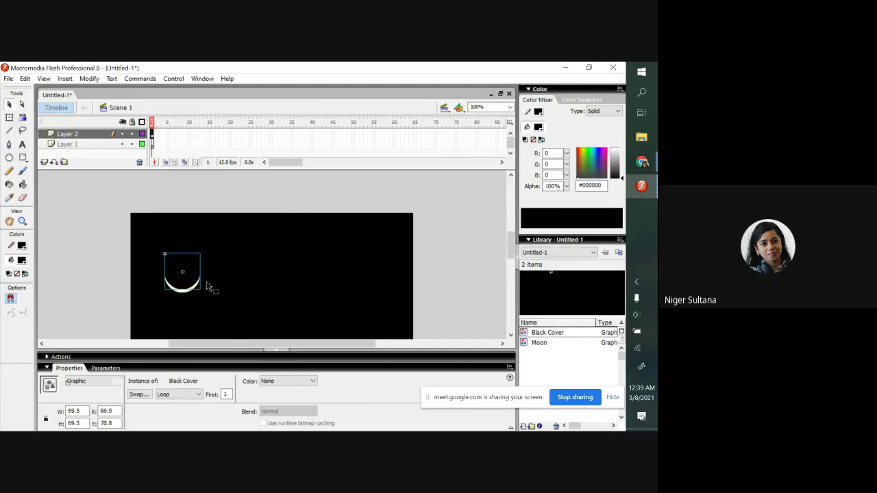
pyautogui.press('Right')
pyautogui.press('Right')
pyautogui.press('Right')
pyautogui.press('Right')
pyautogui.press('Right')
pyautogui.press('Right')
pyautogui.press('Down')
pyautogui.press('Down')
pyautogui.press('Down')
pyautogui.press('Down')
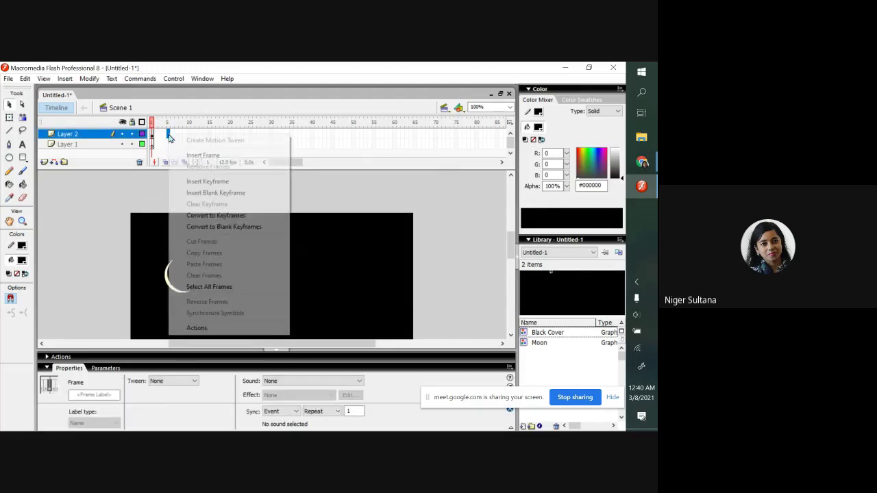
# Add a keyframe at frame 5 and nudge the black cover slightly right.
pyautogui.click(201, 181)
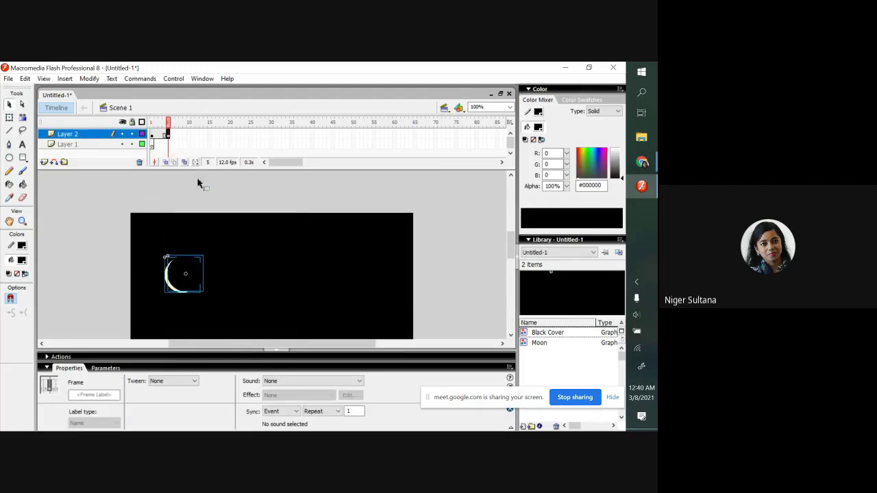
pyautogui.click(255, 292)
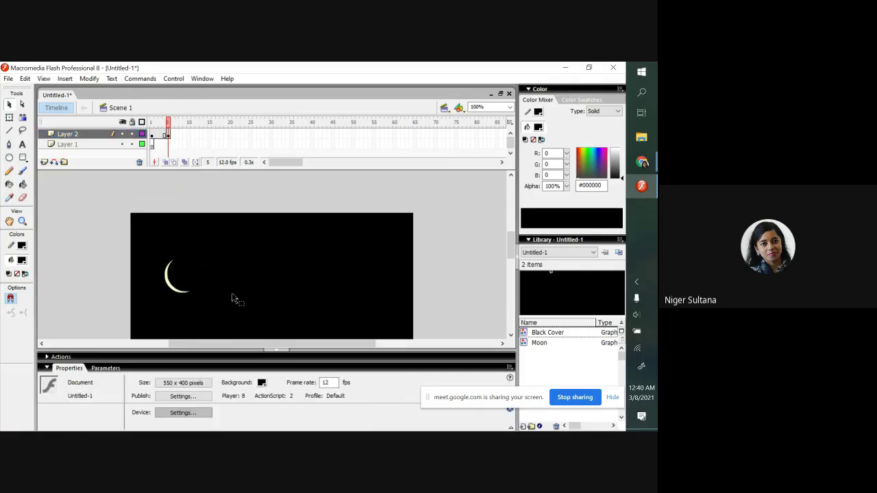
pyautogui.click(187, 277)
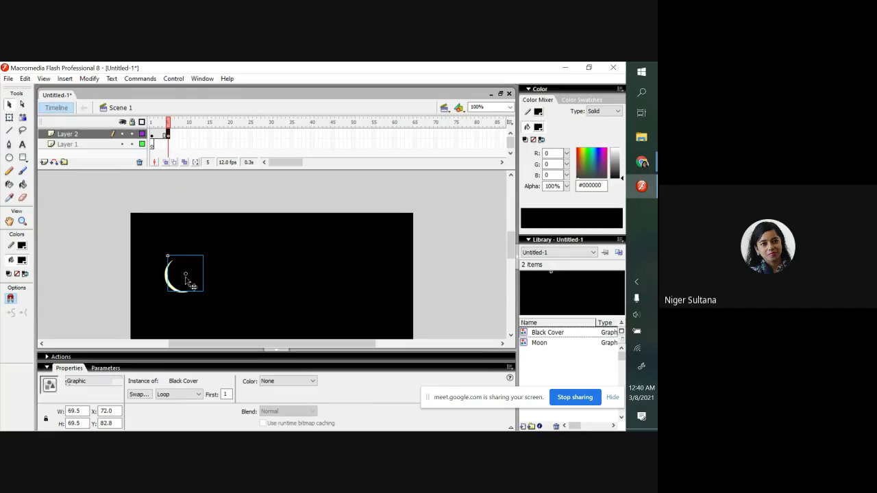
pyautogui.moveTo(185, 278); pyautogui.dragTo(190, 279)
# Insert a keyframe at frame 10 and shift the black cover further right.
pyautogui.rightClick(189, 135)
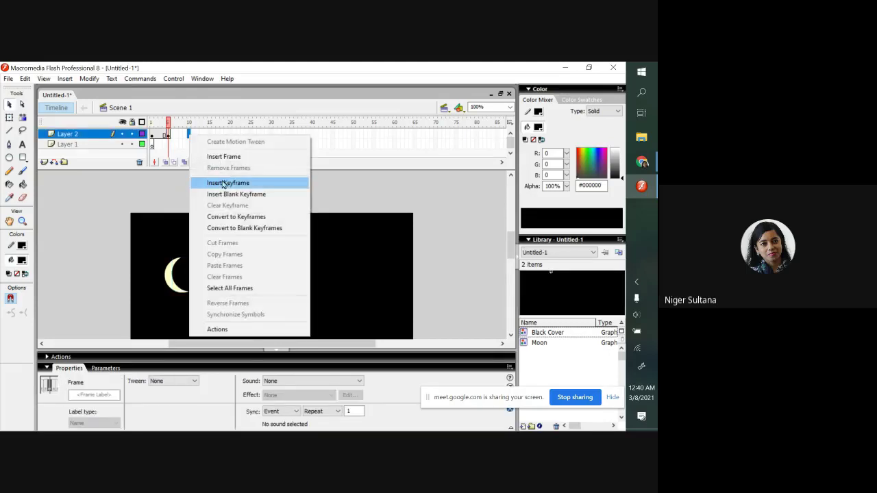
pyautogui.click(226, 183)
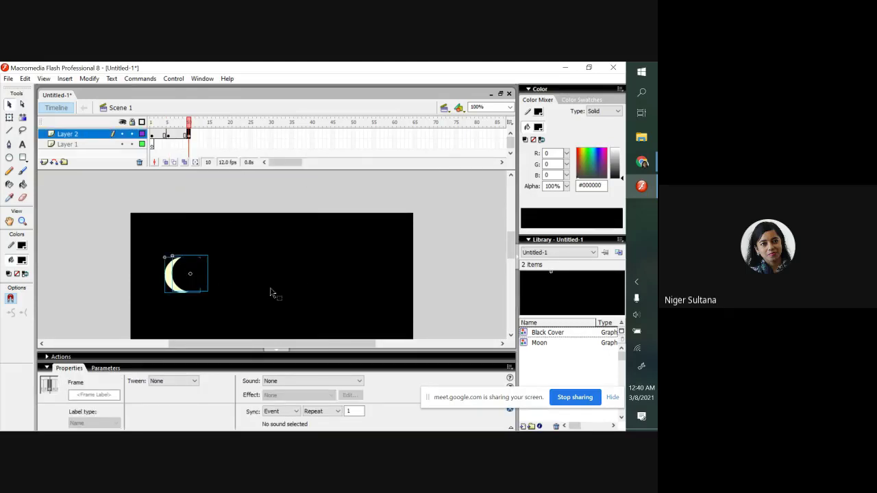
pyautogui.click(270, 294)
pyautogui.click(193, 277)
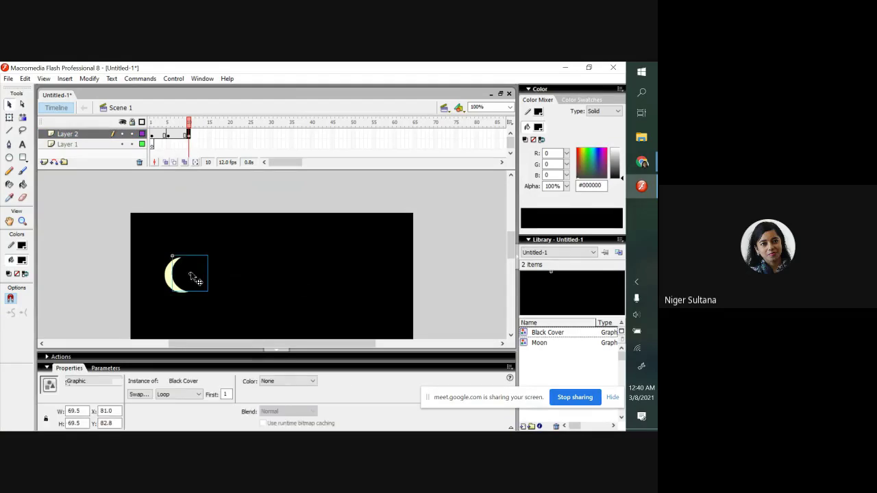
pyautogui.moveTo(190, 274); pyautogui.dragTo(205, 269)
# Insert a keyframe at frame 15 and slide the black cover right to reveal more moon.
pyautogui.click(210, 134)
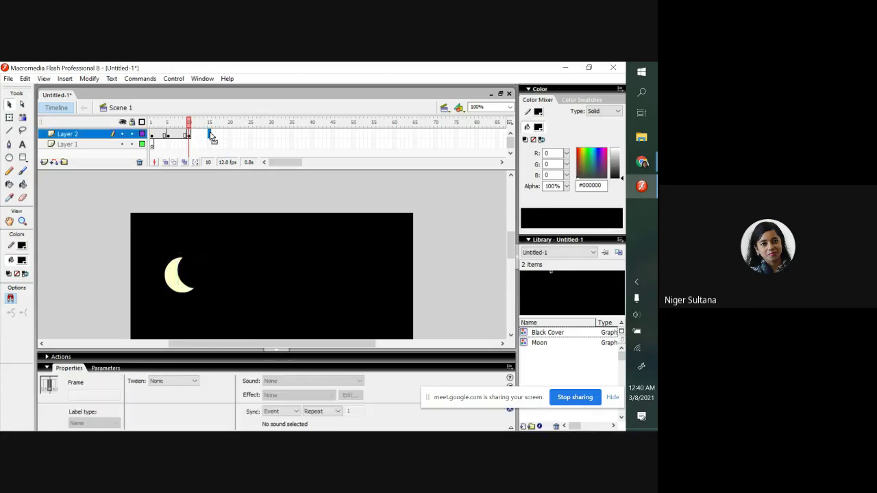
pyautogui.rightClick(210, 134)
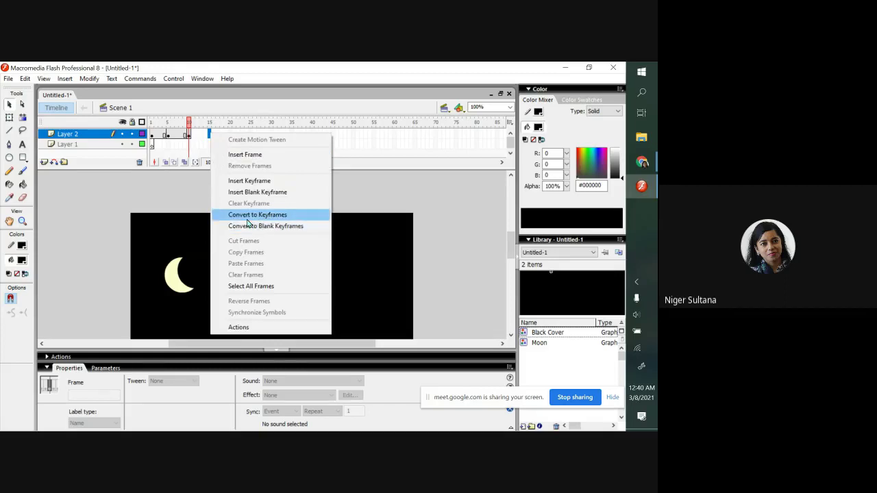
pyautogui.click(249, 181)
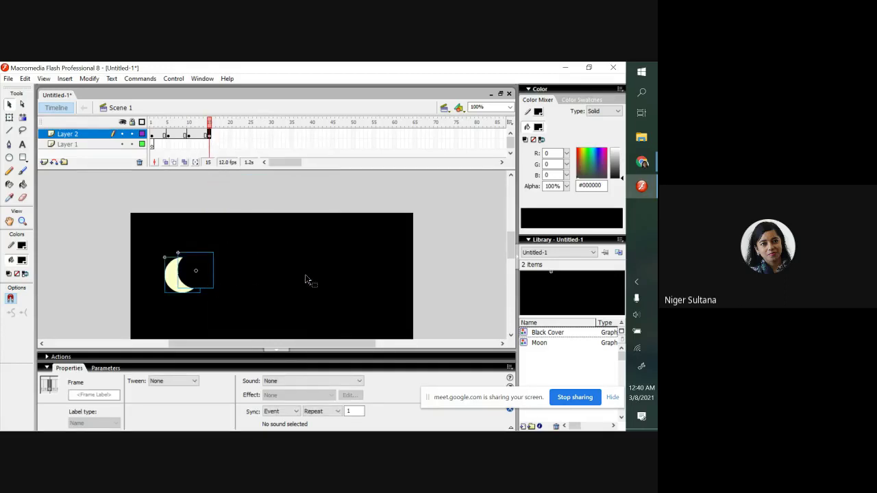
pyautogui.click(306, 277)
pyautogui.click(197, 280)
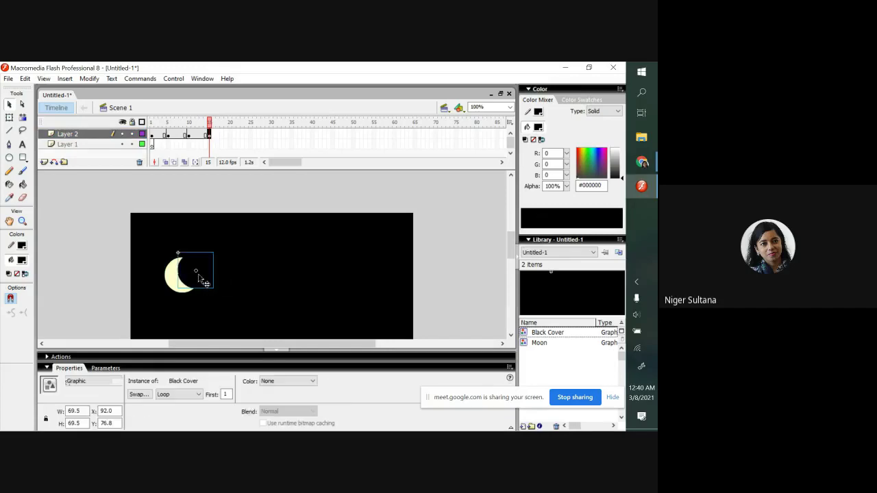
pyautogui.moveTo(198, 279); pyautogui.dragTo(205, 278)
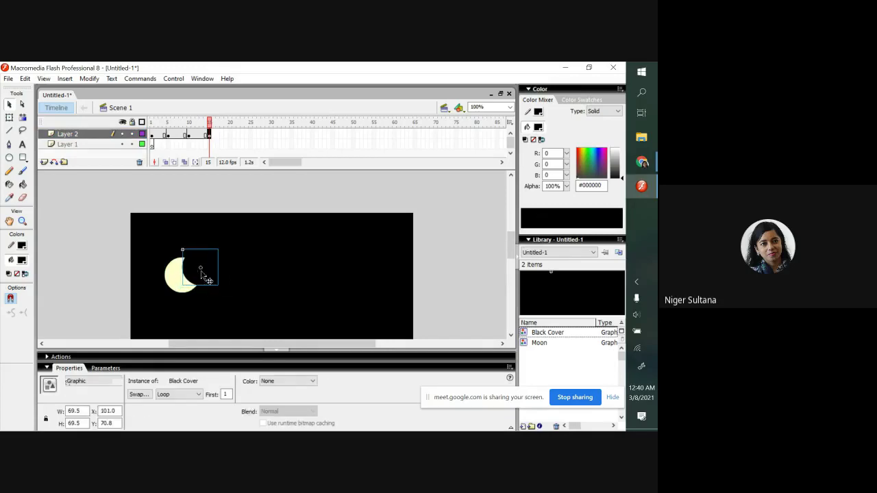
# Insert a keyframe at frame 20 and move the black cover up and right.
pyautogui.click(231, 137)
pyautogui.rightClick(231, 137)
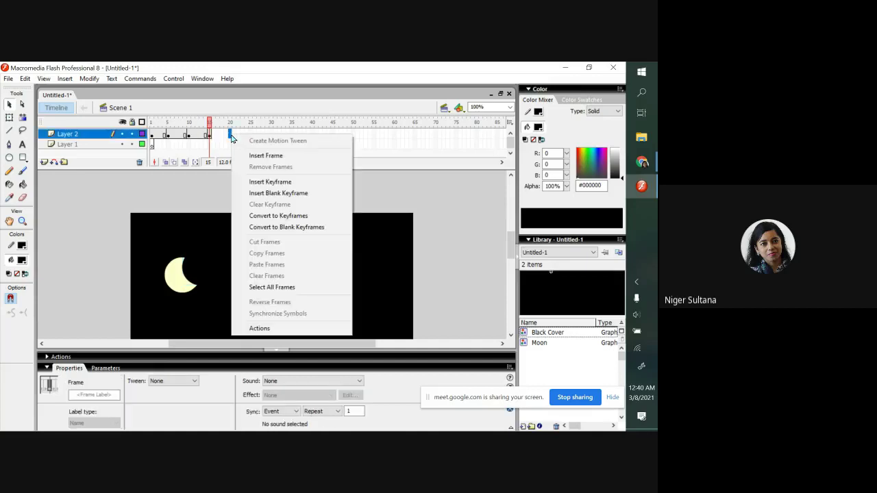
pyautogui.click(271, 181)
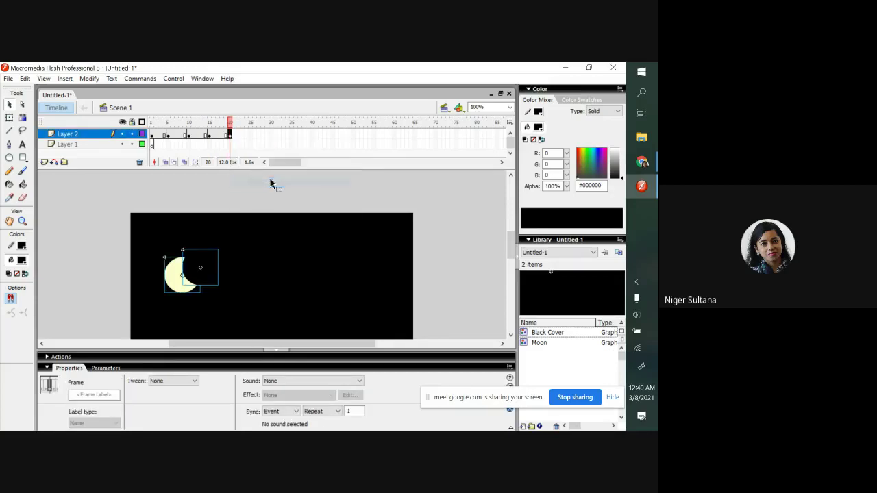
pyautogui.click(288, 284)
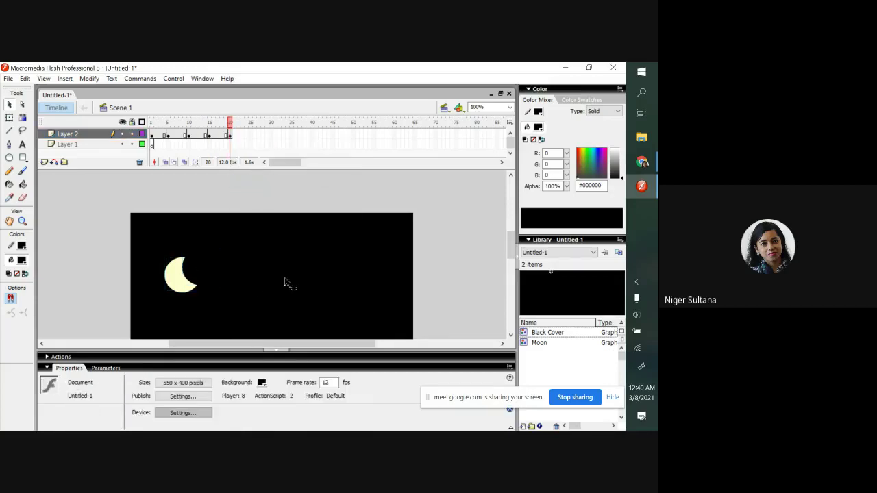
pyautogui.click(199, 275)
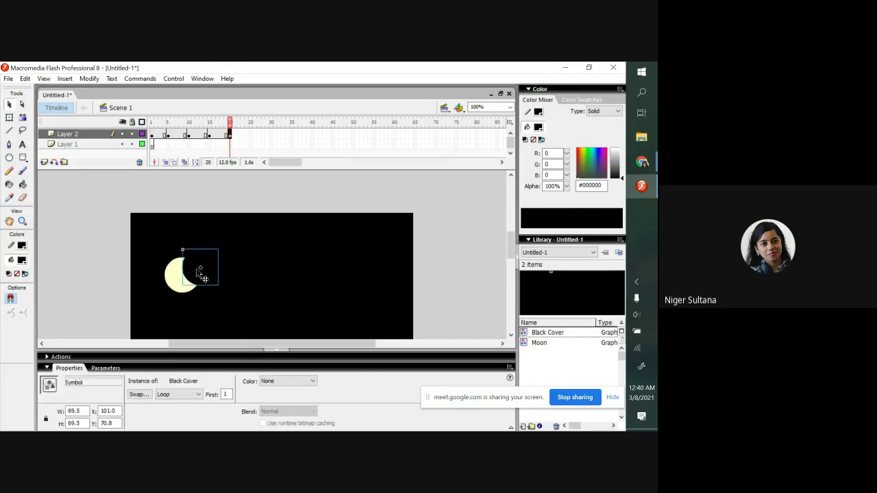
pyautogui.moveTo(196, 272); pyautogui.dragTo(203, 267)
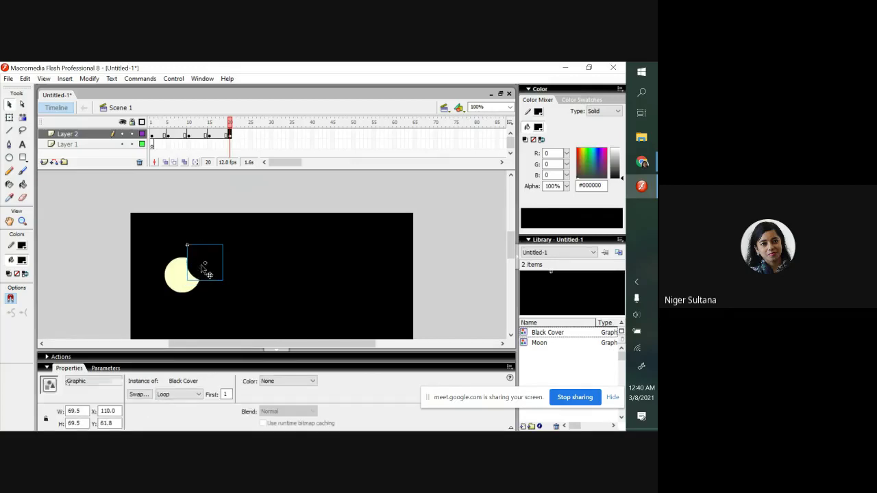
# Insert a keyframe at frame 25 and move the black cover further up and right.
pyautogui.click(252, 137)
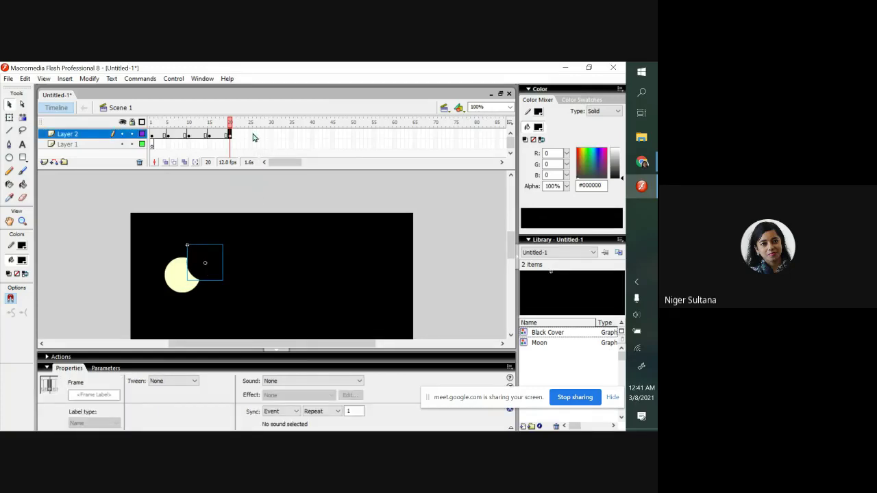
pyautogui.rightClick(253, 137)
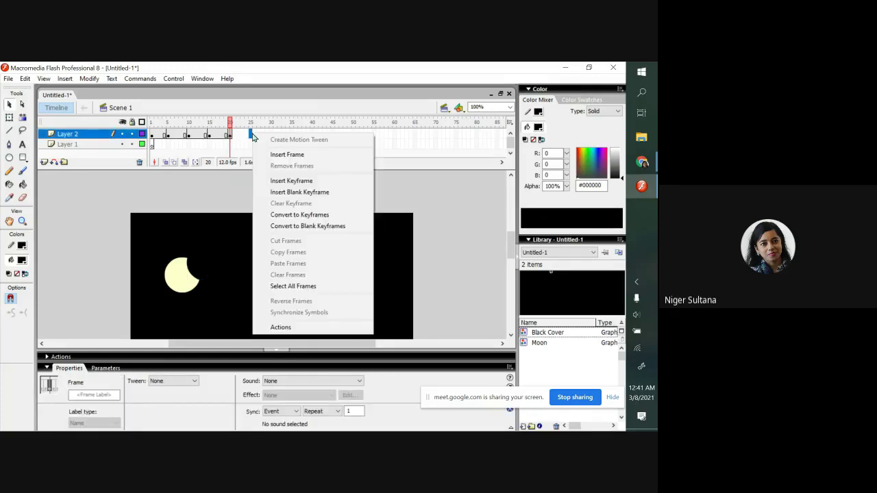
pyautogui.click(293, 181)
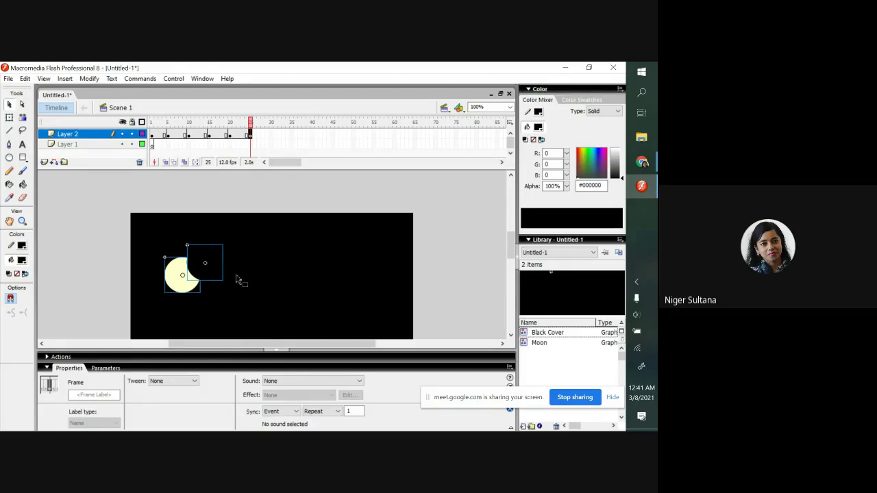
pyautogui.click(276, 277)
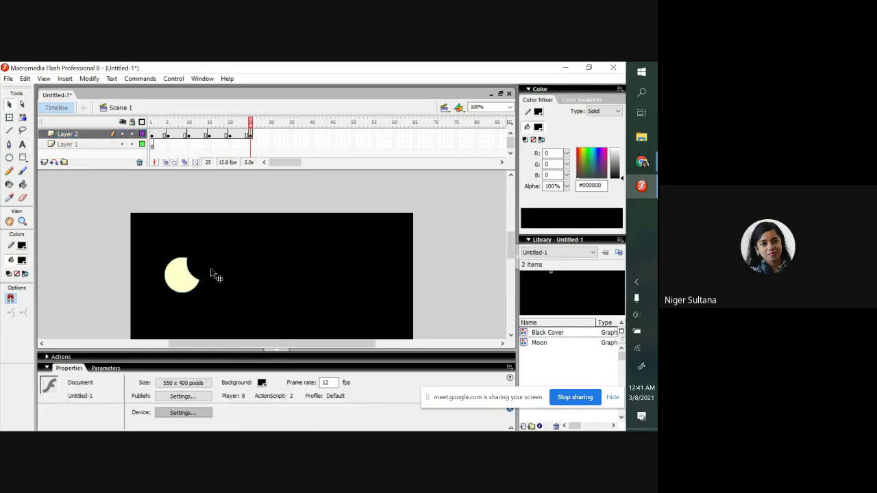
pyautogui.click(204, 266)
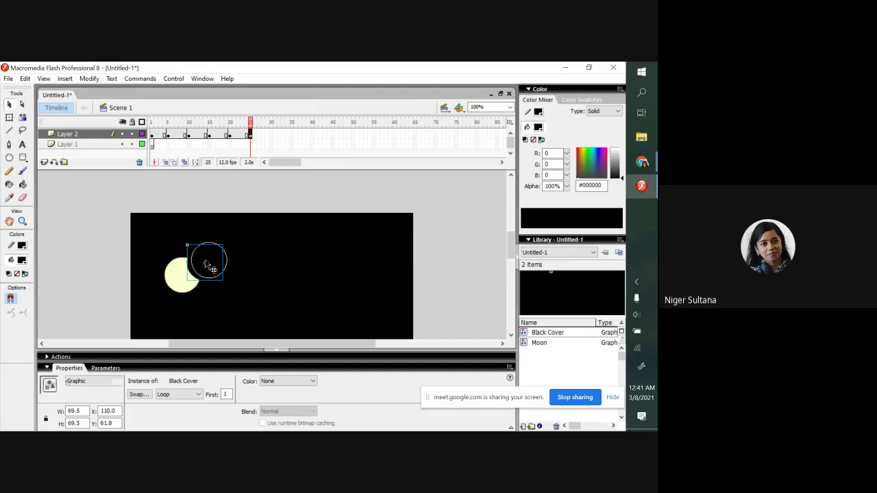
pyautogui.moveTo(205, 266); pyautogui.dragTo(209, 263)
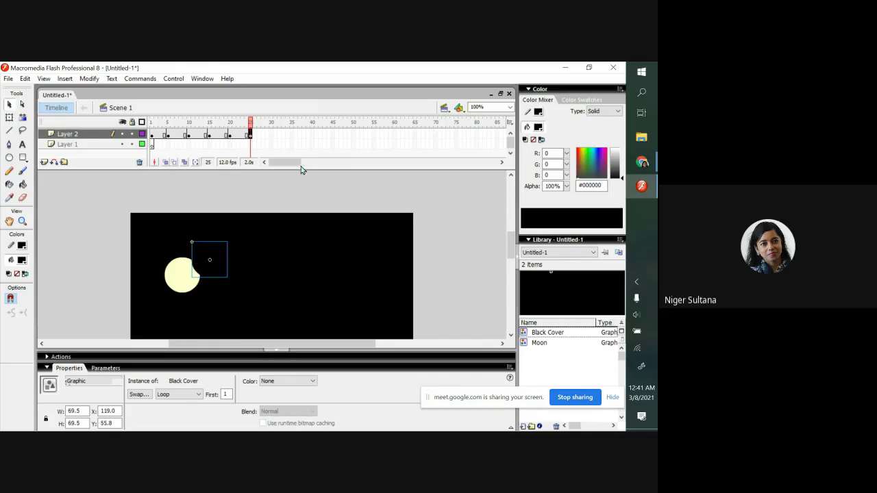
# Insert a keyframe at frame 30 and move the black cover completely off the moon.
pyautogui.rightClick(271, 134)
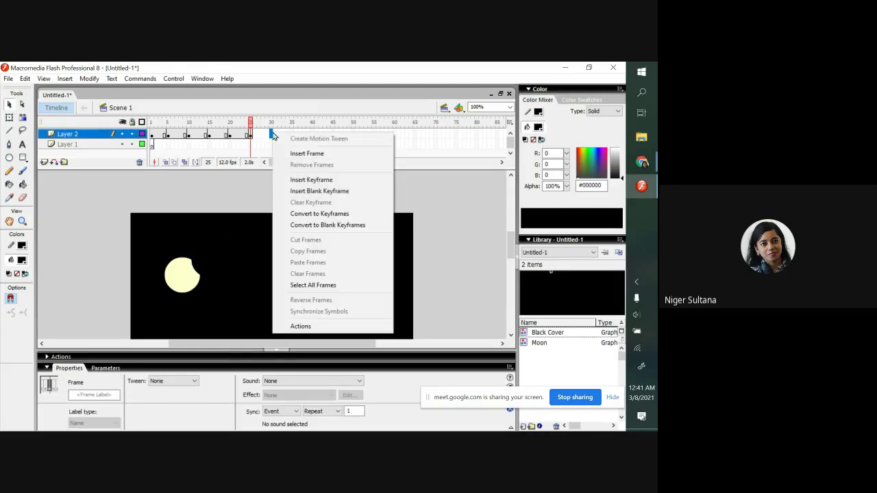
pyautogui.click(312, 180)
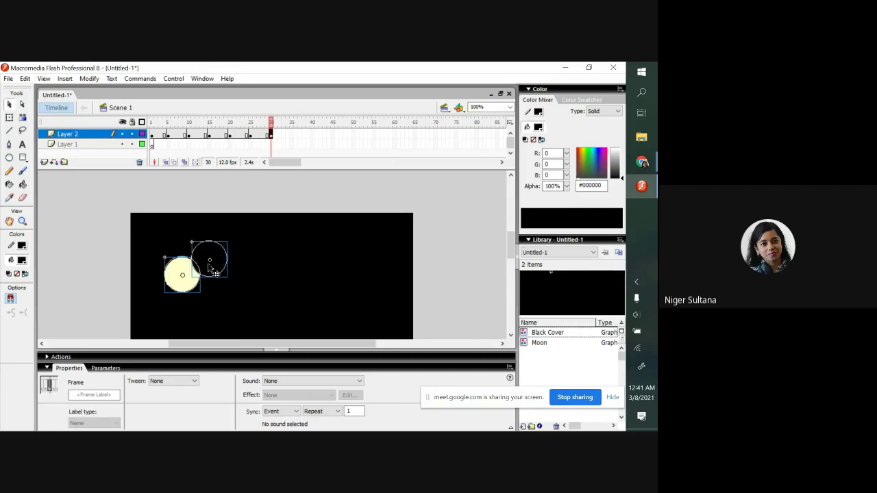
pyautogui.click(212, 268)
pyautogui.click(281, 281)
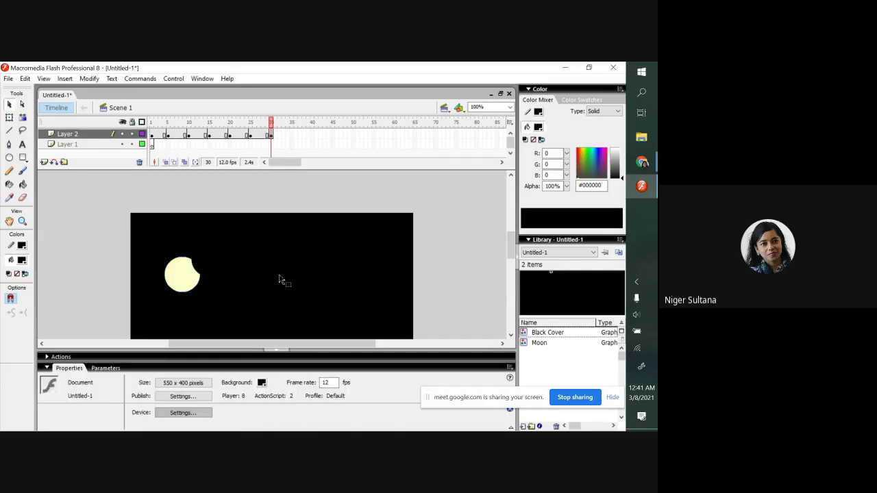
pyautogui.moveTo(216, 264); pyautogui.dragTo(224, 263)
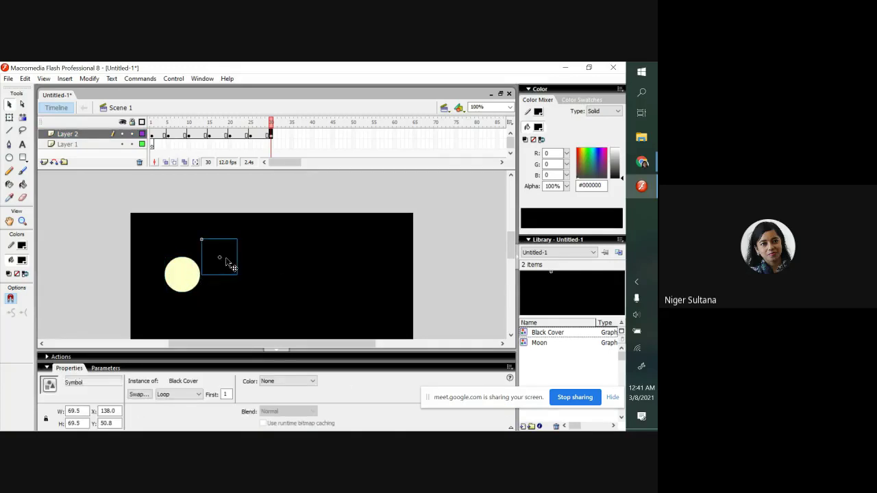
# Add a final keyframe at frame 35, rewind to frame 1, and play the animation via Control > Play.
pyautogui.rightClick(293, 140)
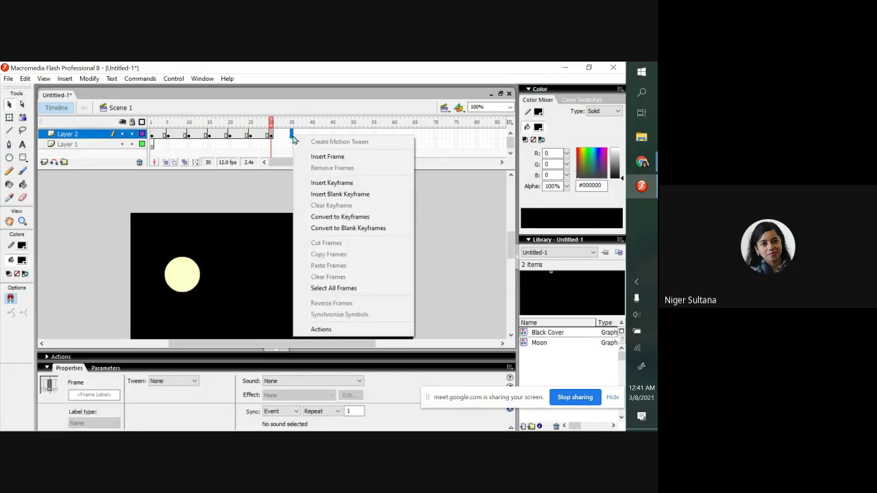
pyautogui.click(336, 185)
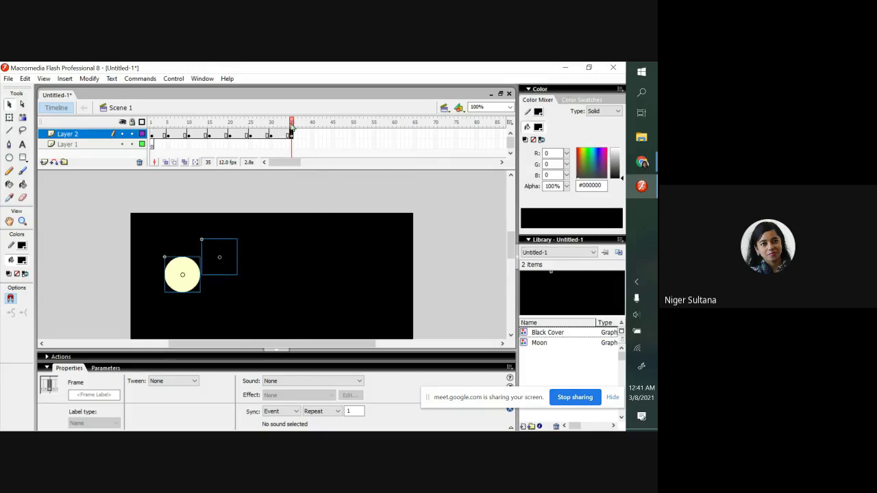
pyautogui.moveTo(293, 126); pyautogui.dragTo(151, 124)
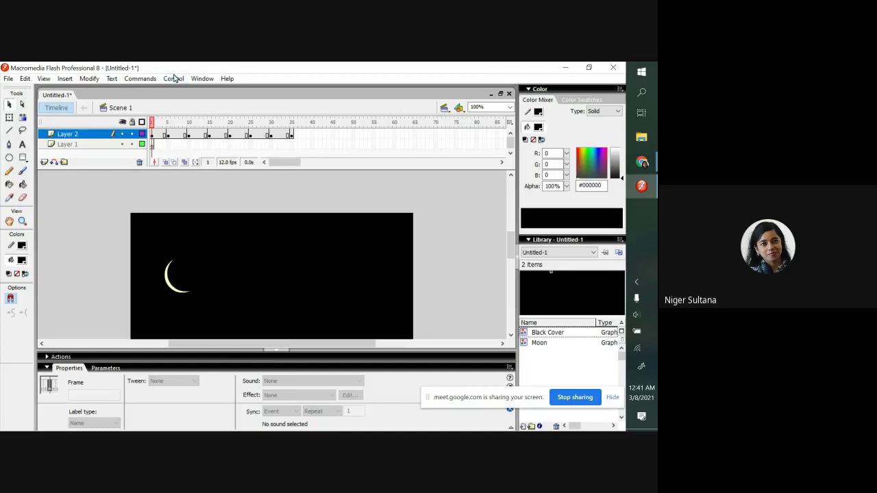
pyautogui.click(173, 78)
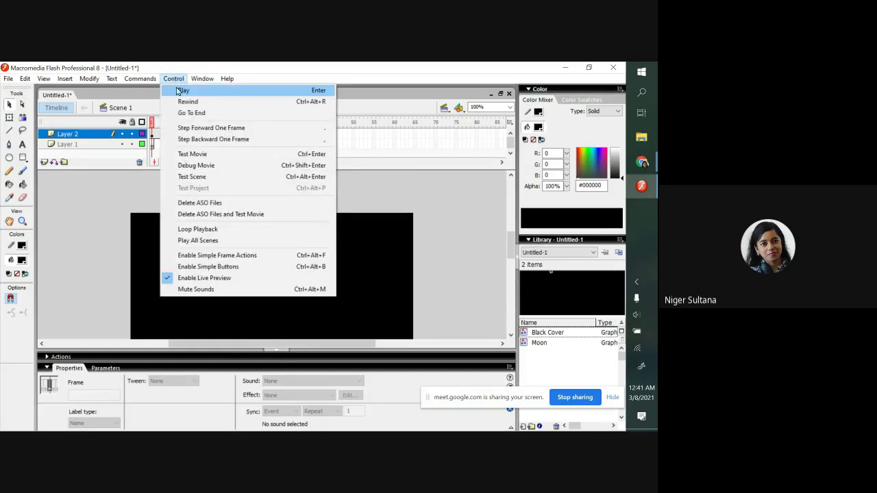
pyautogui.click(181, 91)
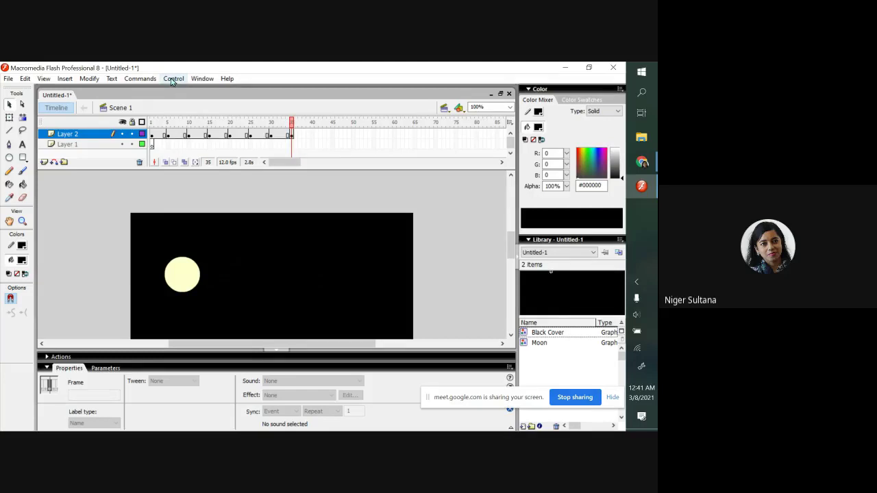
pyautogui.click(173, 79)
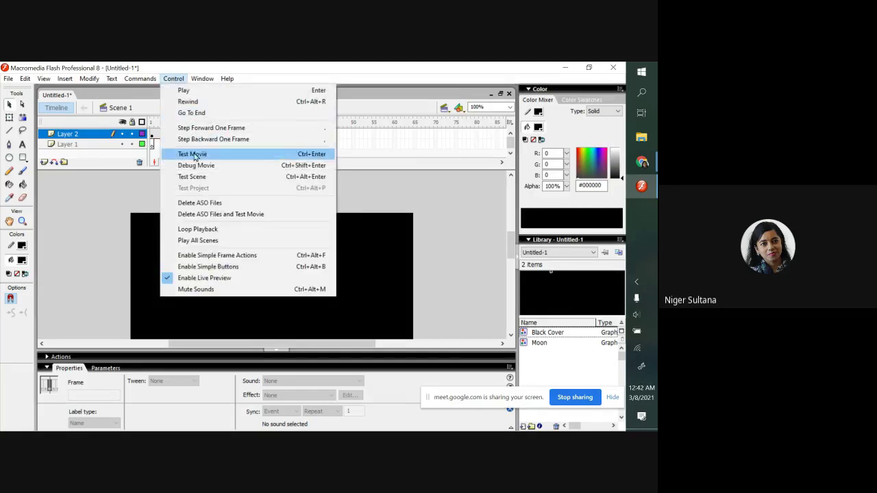
# Test the Moon animation in the Flash test player window to watch the crescent widen.
pyautogui.click(194, 154)
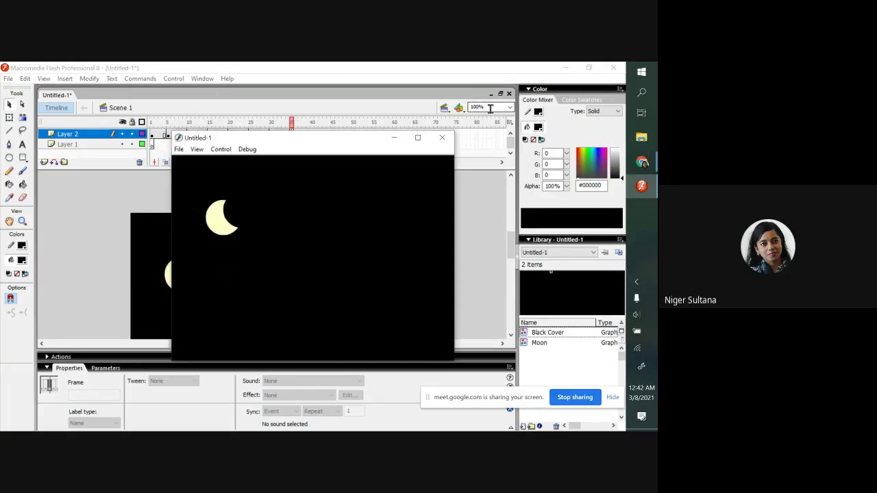